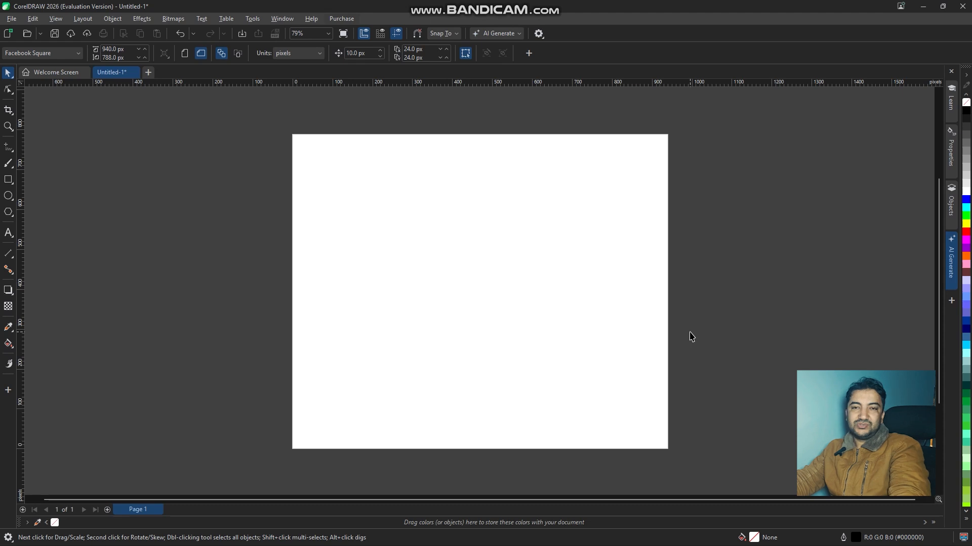
- Examine the new-document page presets for the Social, Print and Devices page types without creating a document
{"action": "left_click", "coordinate": [11, 18]}
{"action": "left_click", "coordinate": [19, 33]}
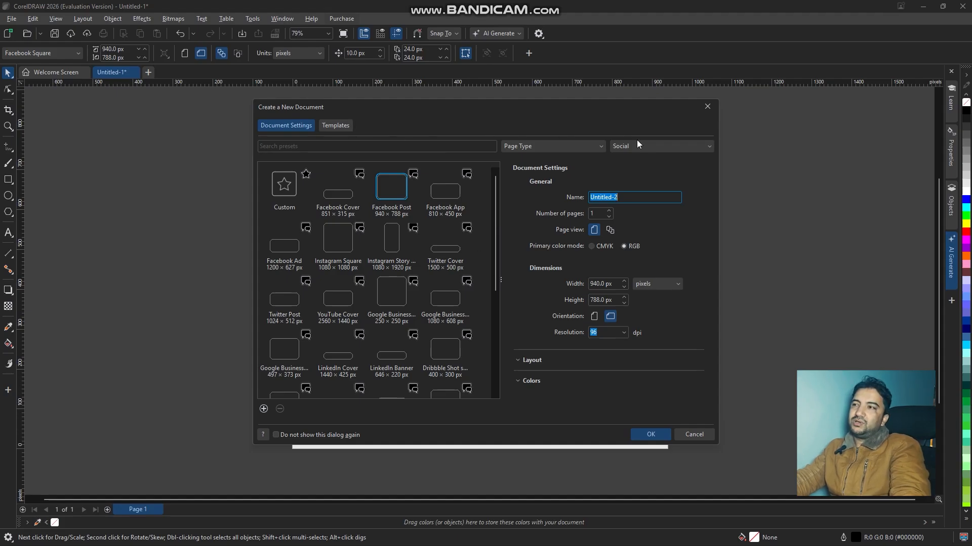
{"action": "left_click", "coordinate": [688, 146]}
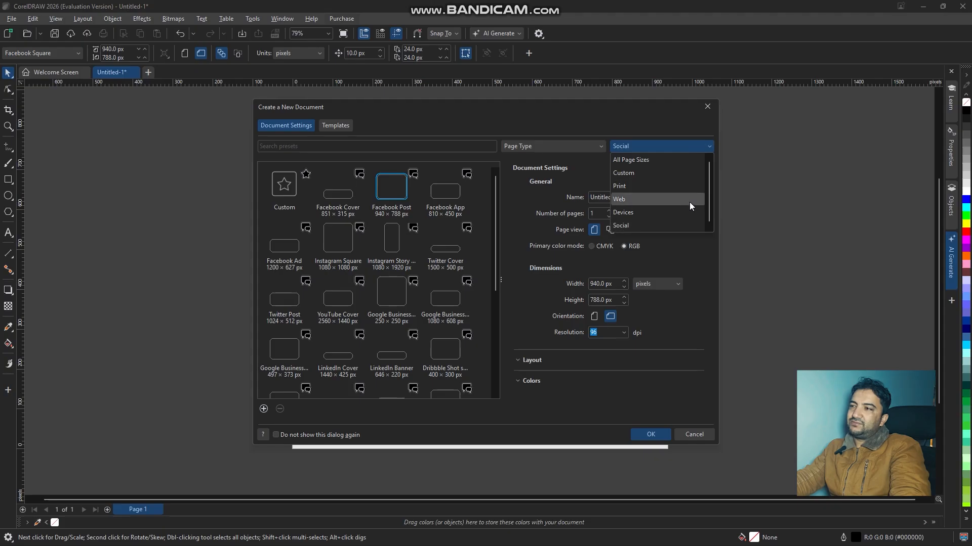
{"action": "left_click_drag", "start_coordinate": [710, 177], "coordinate": [708, 193]}
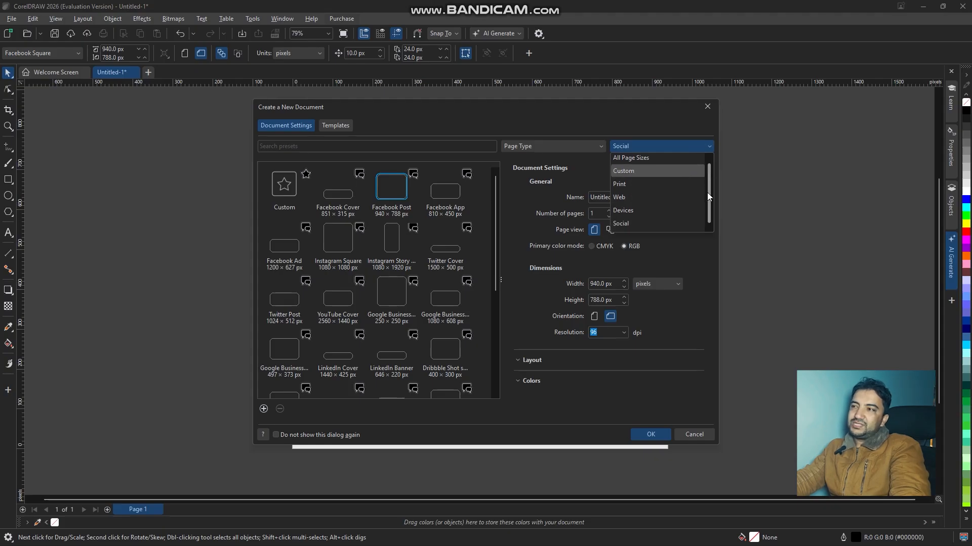
{"action": "left_click", "coordinate": [639, 223]}
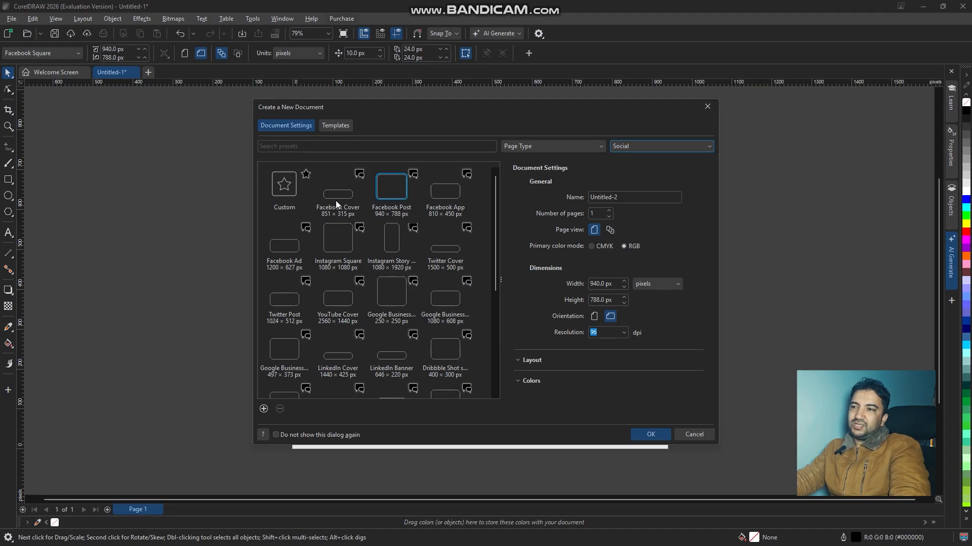
{"action": "scroll", "coordinate": [494, 235], "scroll_direction": "down", "scroll_amount": 4}
{"action": "left_click", "coordinate": [660, 148]}
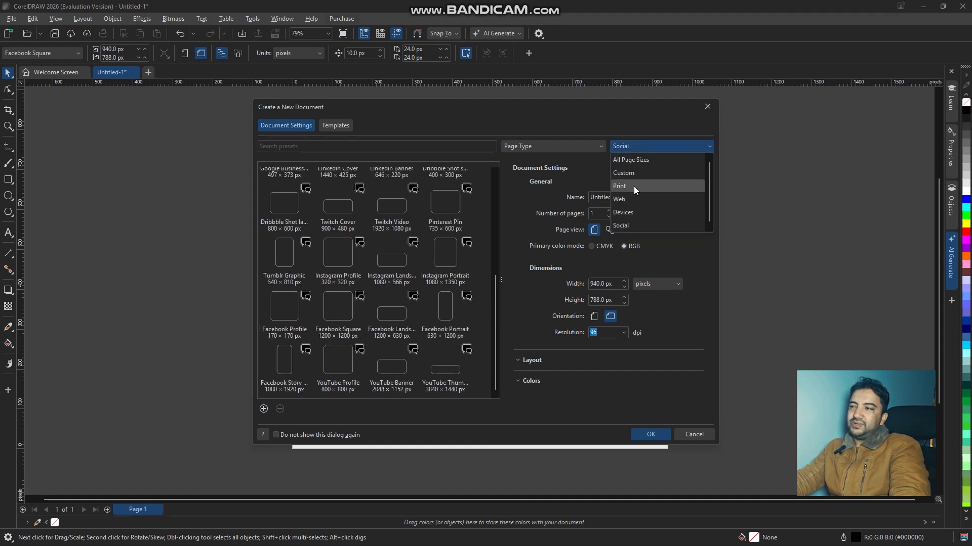
{"action": "left_click", "coordinate": [634, 186]}
{"action": "left_click_drag", "start_coordinate": [496, 235], "coordinate": [511, 186]}
{"action": "left_click", "coordinate": [672, 147]}
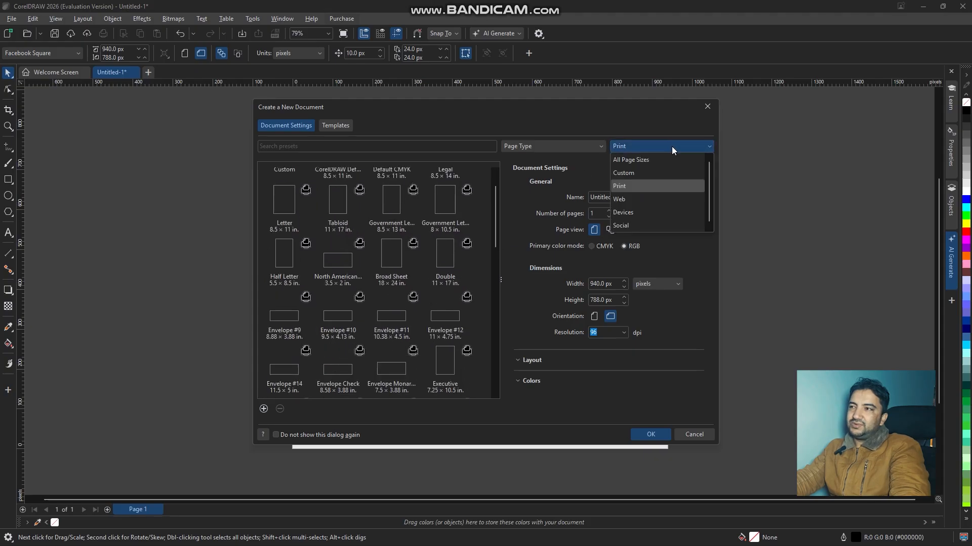
{"action": "left_click", "coordinate": [653, 209]}
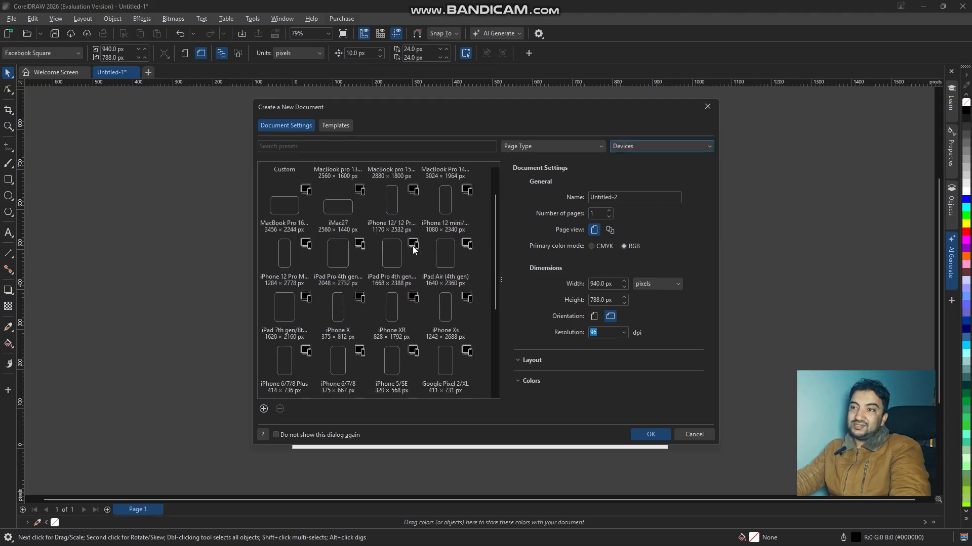
{"action": "left_click_drag", "start_coordinate": [498, 211], "coordinate": [503, 255]}
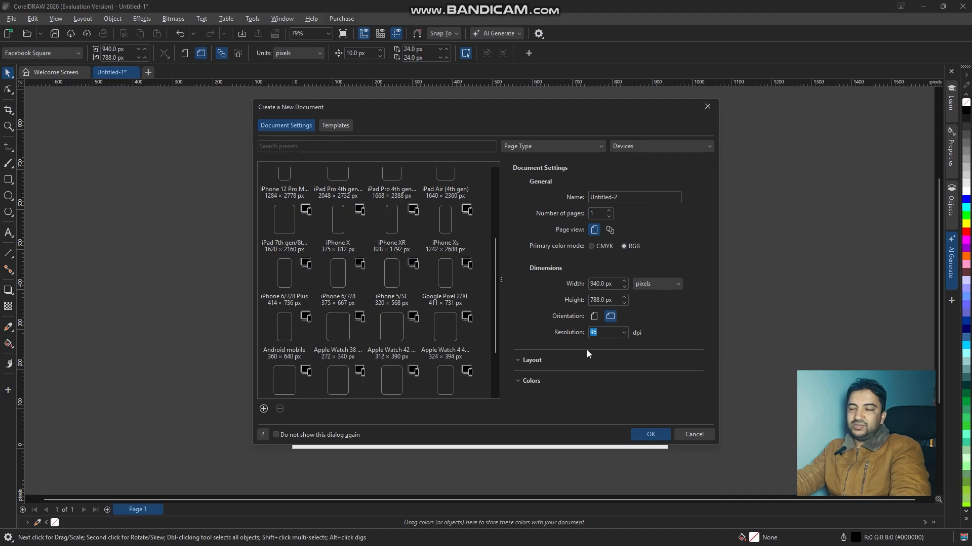
{"action": "left_click", "coordinate": [690, 434]}
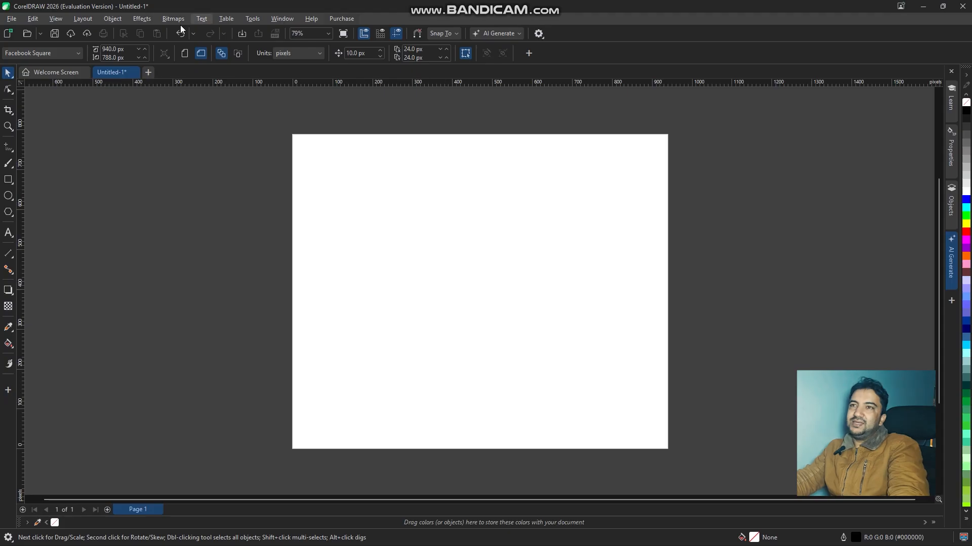
{"action": "left_click", "coordinate": [122, 17]}
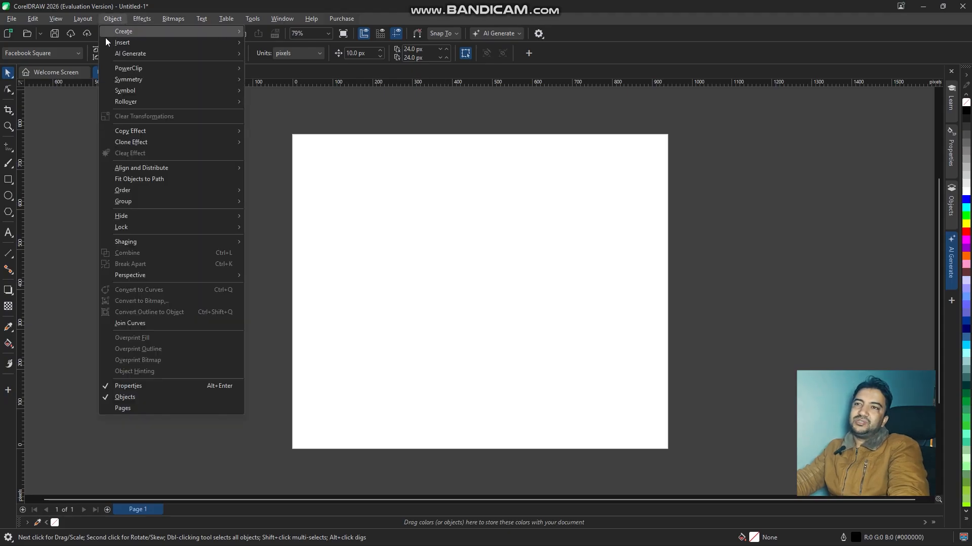
{"action": "mouse_move", "coordinate": [123, 53]}
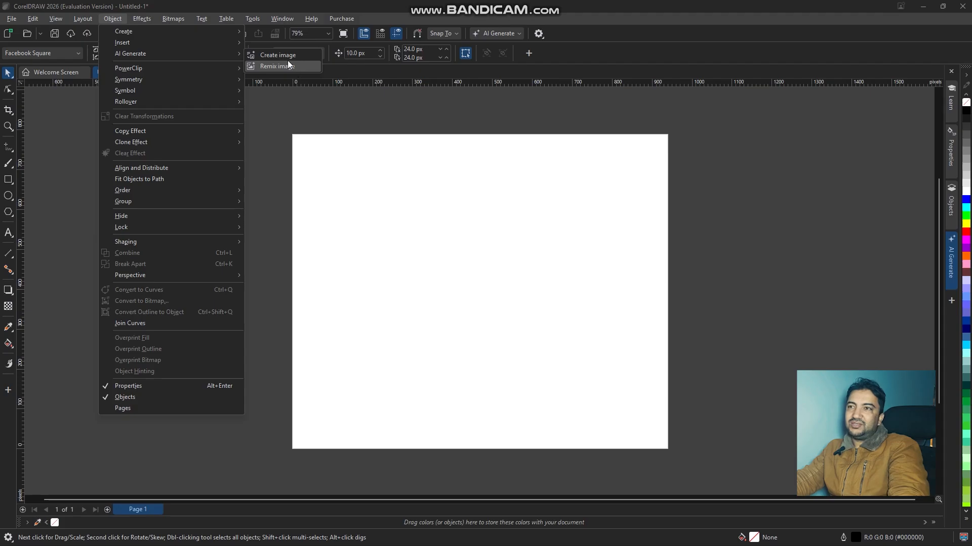
{"action": "left_click", "coordinate": [489, 5]}
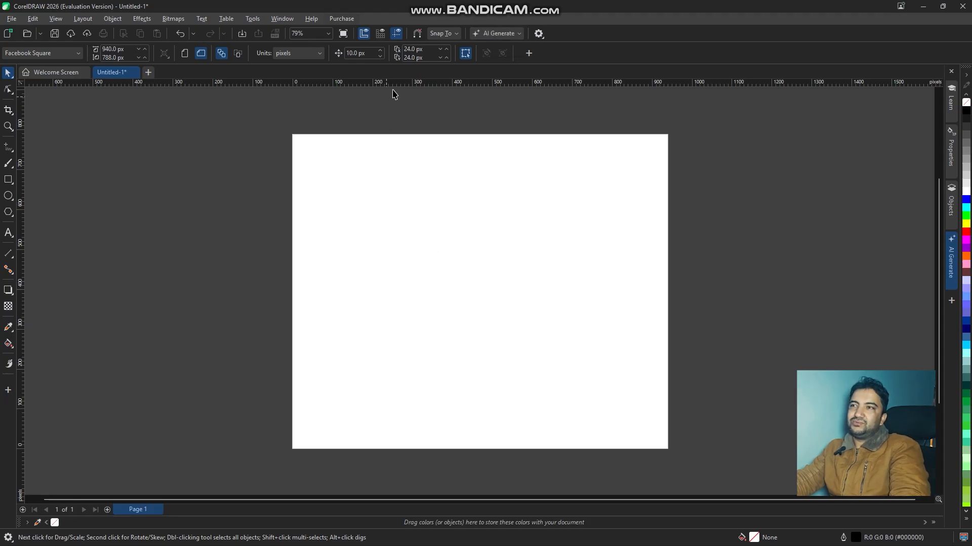
- Open the AI Generate tool for creating an image from a text prompt
{"action": "left_click", "coordinate": [136, 19]}
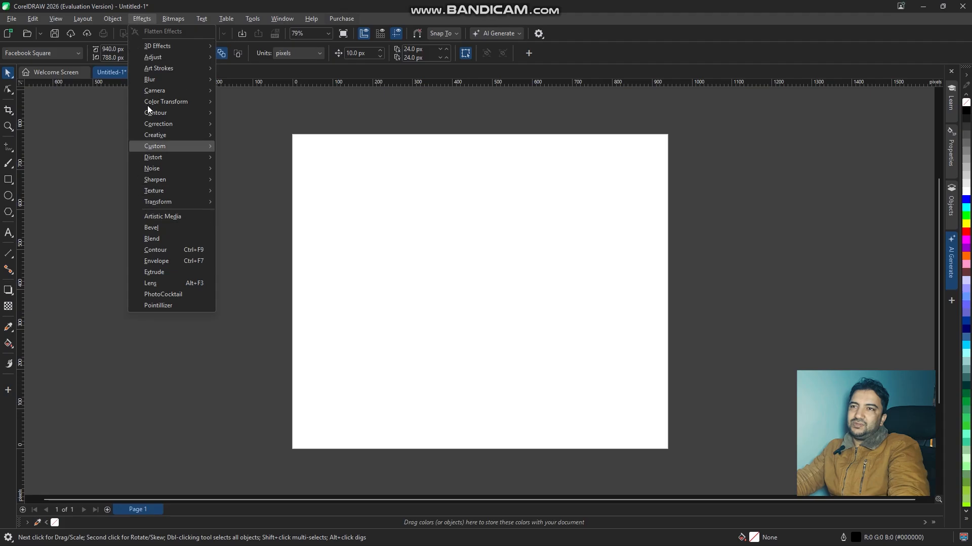
{"action": "mouse_move", "coordinate": [115, 19]}
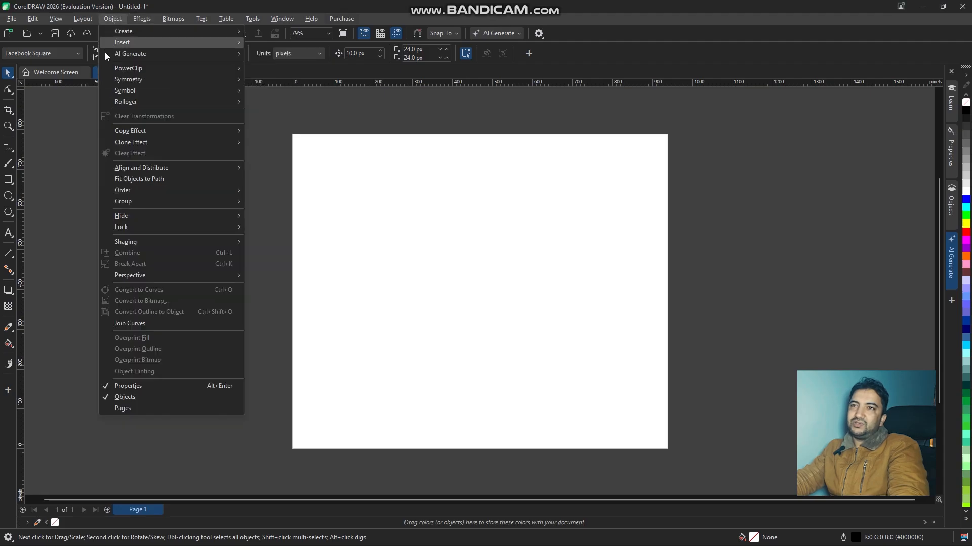
{"action": "mouse_move", "coordinate": [162, 53]}
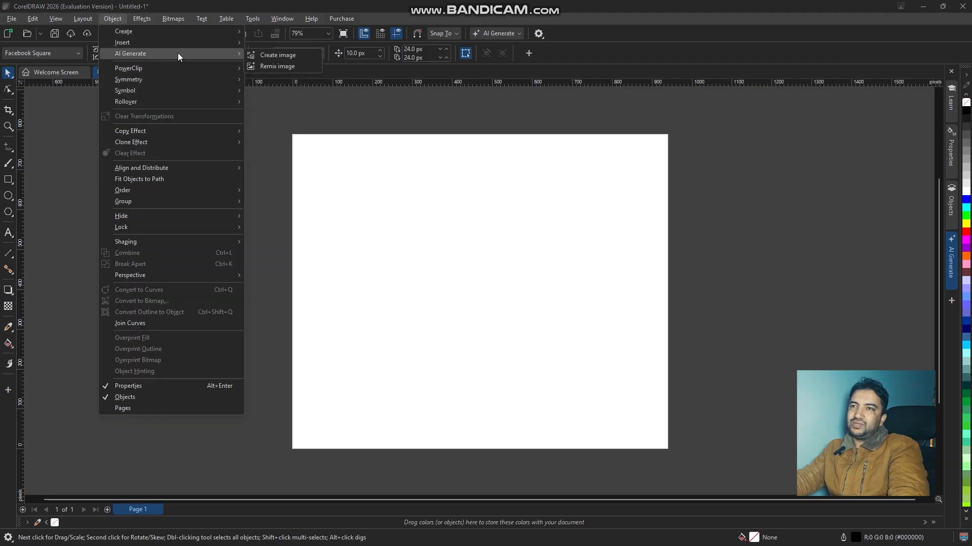
{"action": "left_click", "coordinate": [273, 54]}
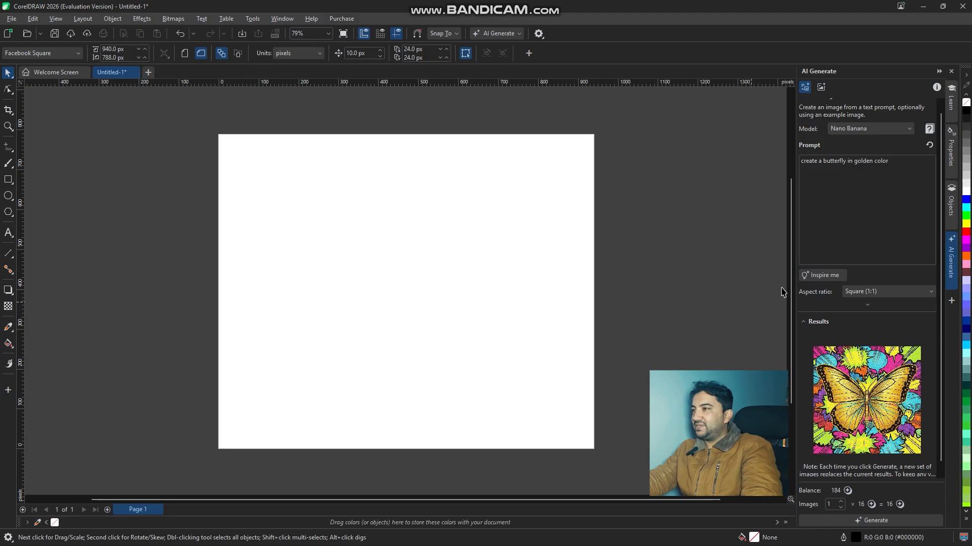
- Replace the existing image prompt with "create golden car"
{"action": "left_click_drag", "start_coordinate": [894, 161], "coordinate": [754, 166]}
{"action": "key", "text": "BackSpace"}
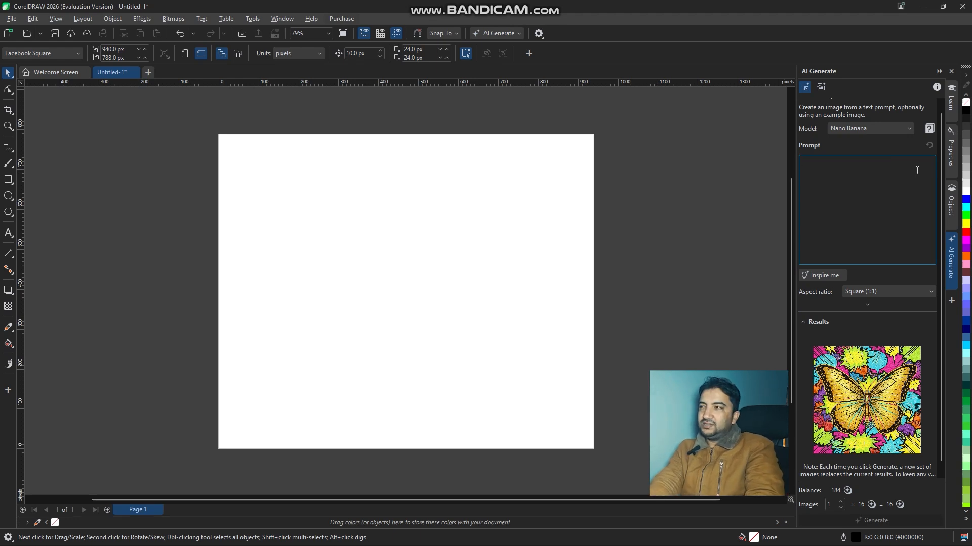
{"action": "type", "text": "gol"}
{"action": "key", "text": "BackSpace"}
{"action": "key", "text": "BackSpace"}
{"action": "type", "text": "create golden car"}
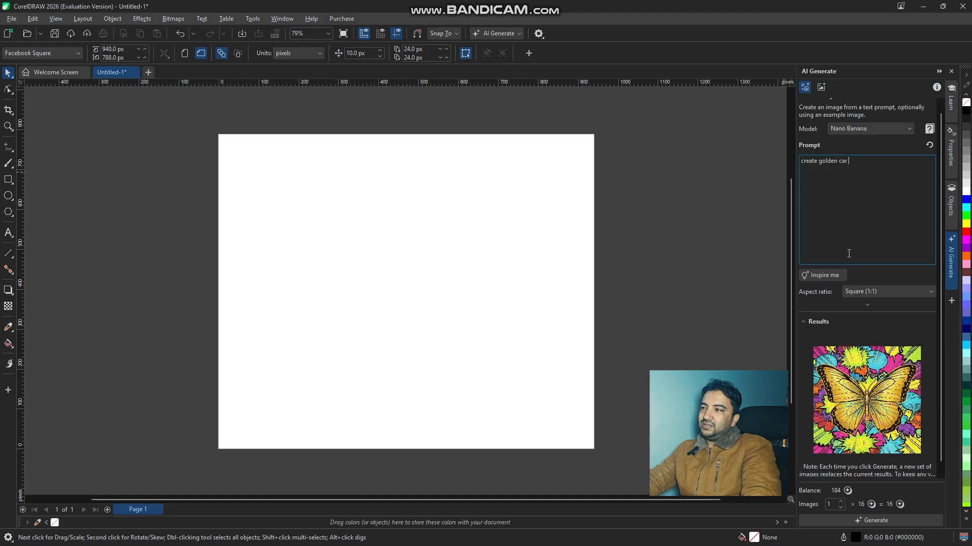
- Choose the Illustration style, keep the Square (1:1) aspect ratio, and generate the golden car image
{"action": "left_click", "coordinate": [881, 290]}
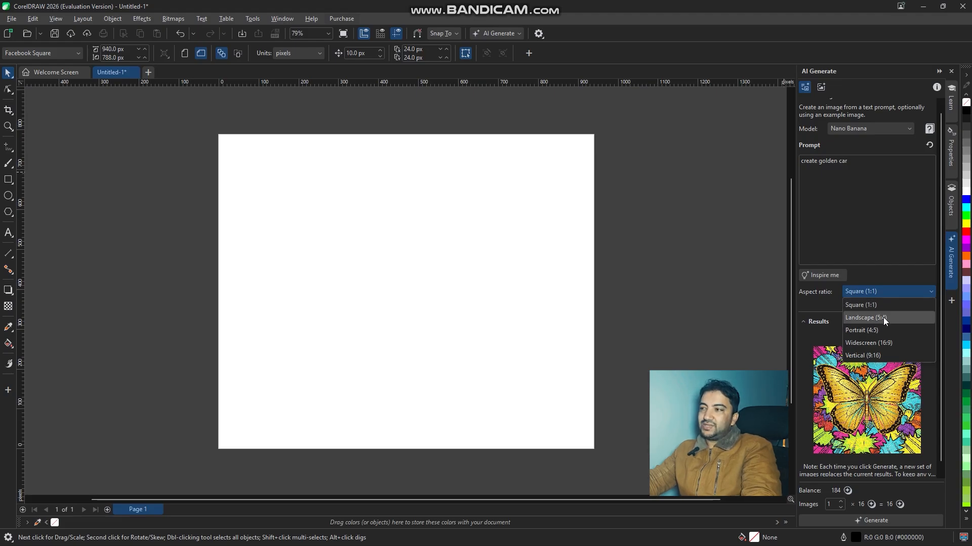
{"action": "left_click", "coordinate": [821, 304]}
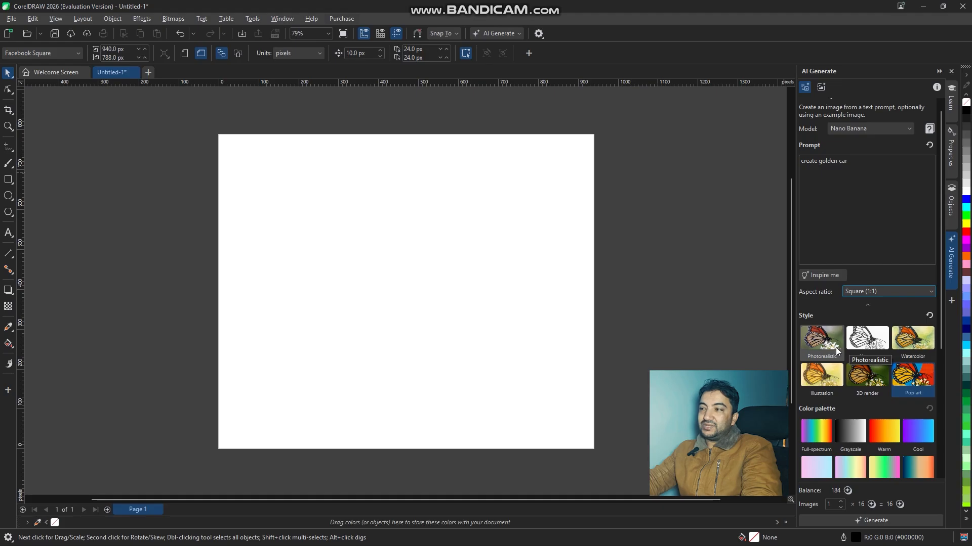
{"action": "left_click", "coordinate": [815, 378]}
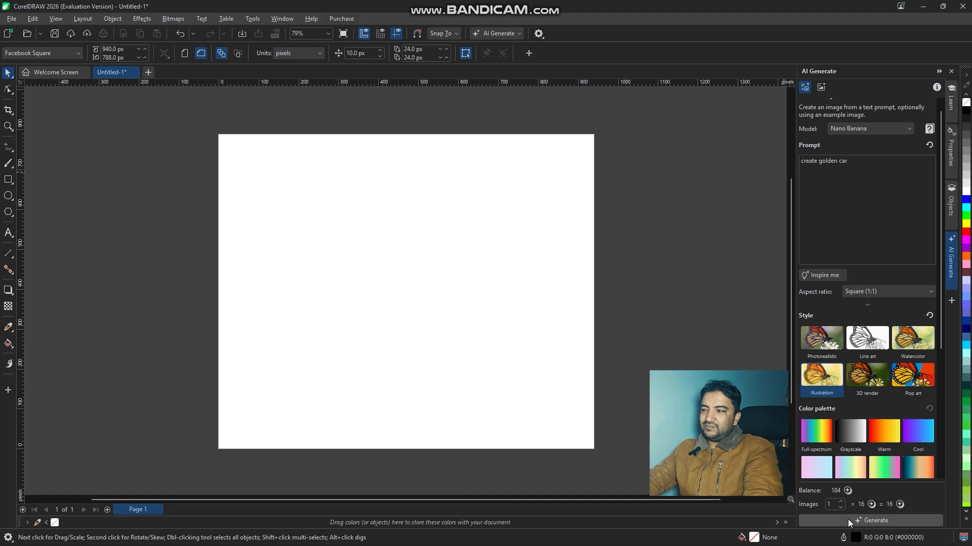
{"action": "left_click", "coordinate": [864, 520]}
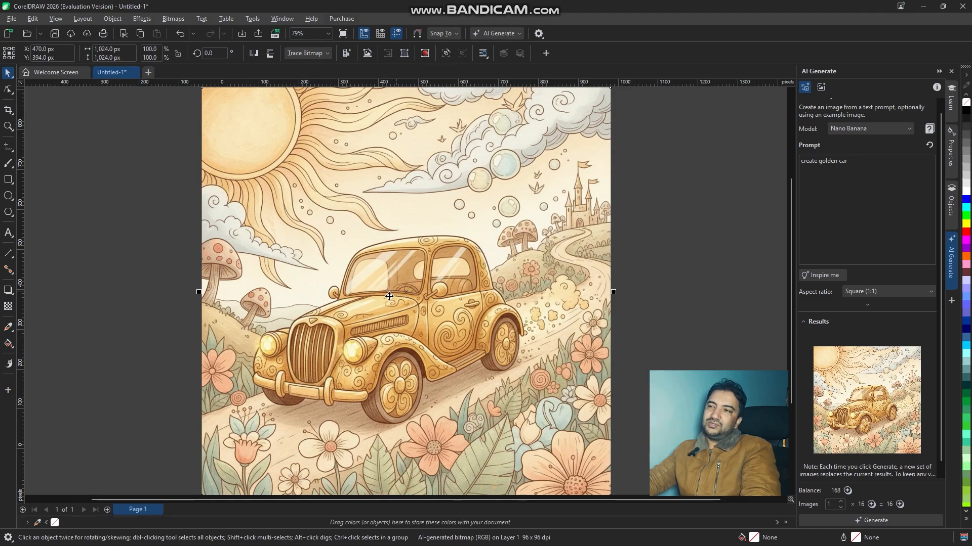
{"action": "scroll", "coordinate": [341, 300], "scroll_direction": "down", "scroll_amount": 2}
{"action": "left_click_drag", "start_coordinate": [483, 209], "coordinate": [559, 277]}
{"action": "key", "text": "ctrl+z"}
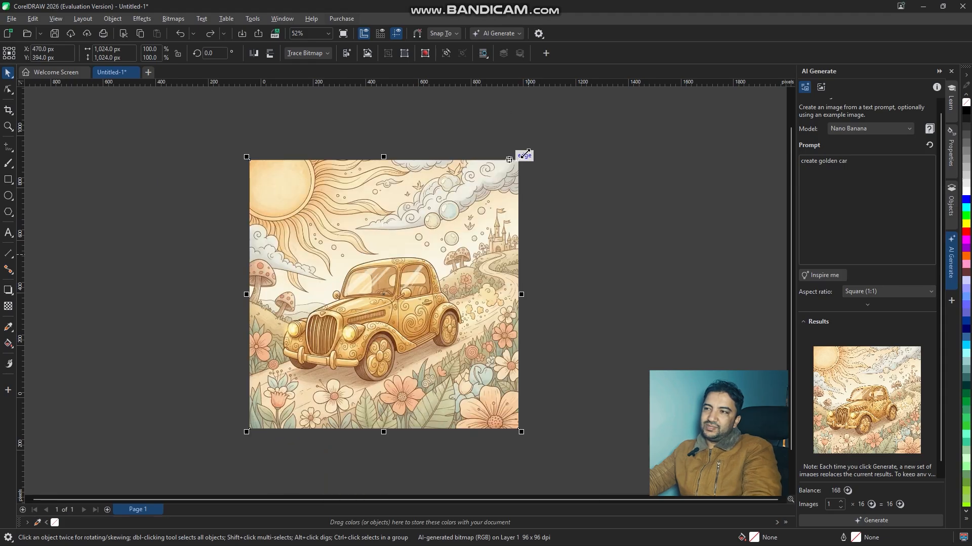
- Scale the generated car image proportionally to about 603 × 603 px and place it near the middle of the page
{"action": "left_click_drag", "start_coordinate": [523, 156], "coordinate": [404, 274]}
{"action": "scroll", "coordinate": [337, 344], "scroll_direction": "up", "scroll_amount": 1}
{"action": "left_click_drag", "start_coordinate": [346, 317], "coordinate": [399, 257]}
{"action": "scroll", "coordinate": [355, 289], "scroll_direction": "up", "scroll_amount": 4}
{"action": "scroll", "coordinate": [451, 329], "scroll_direction": "up", "scroll_amount": 2}
{"action": "scroll", "coordinate": [546, 319], "scroll_direction": "down", "scroll_amount": 4}
{"action": "left_click_drag", "start_coordinate": [546, 295], "coordinate": [445, 261]}
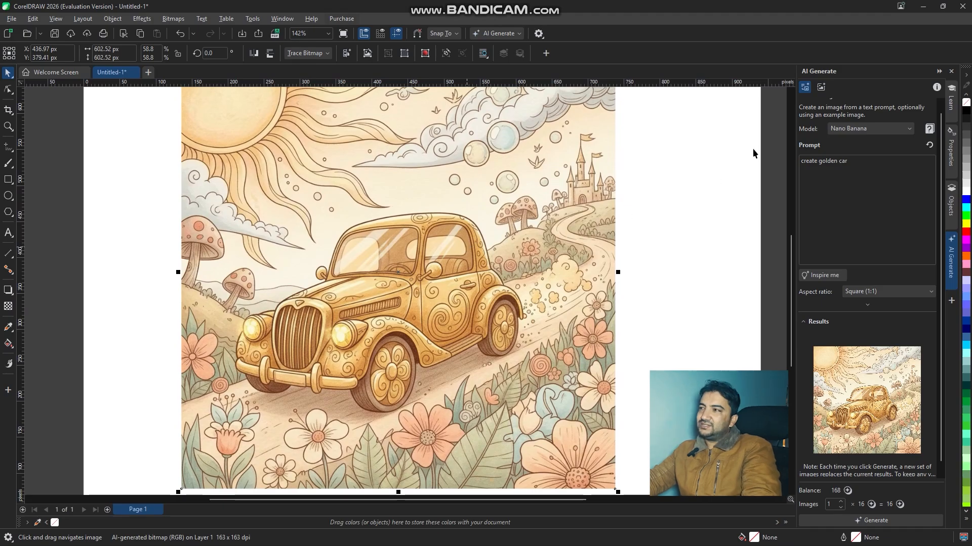
- Set the image generation model to Nano Banana 2
{"action": "left_click", "coordinate": [854, 128]}
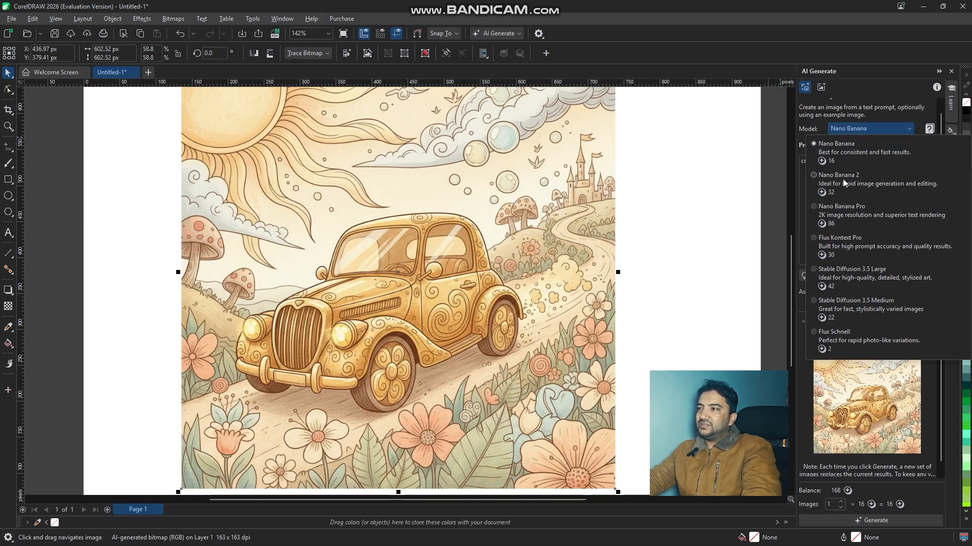
{"action": "left_click", "coordinate": [884, 130]}
{"action": "left_click", "coordinate": [843, 169]}
- Replace the prompt with "create a little girl in jungle to reading a story book with cute deer." and generate the image
{"action": "triple_click", "coordinate": [815, 162]}
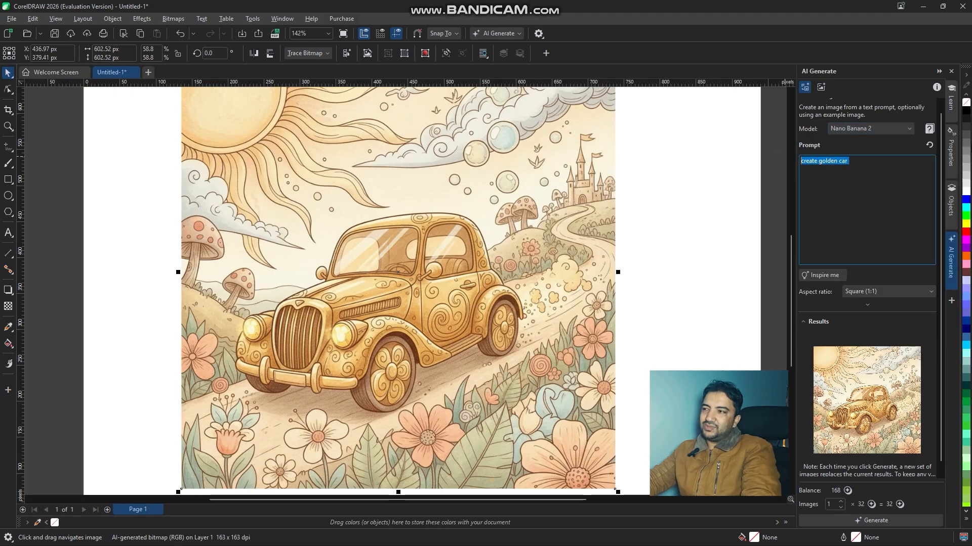
{"action": "key", "text": "BackSpace"}
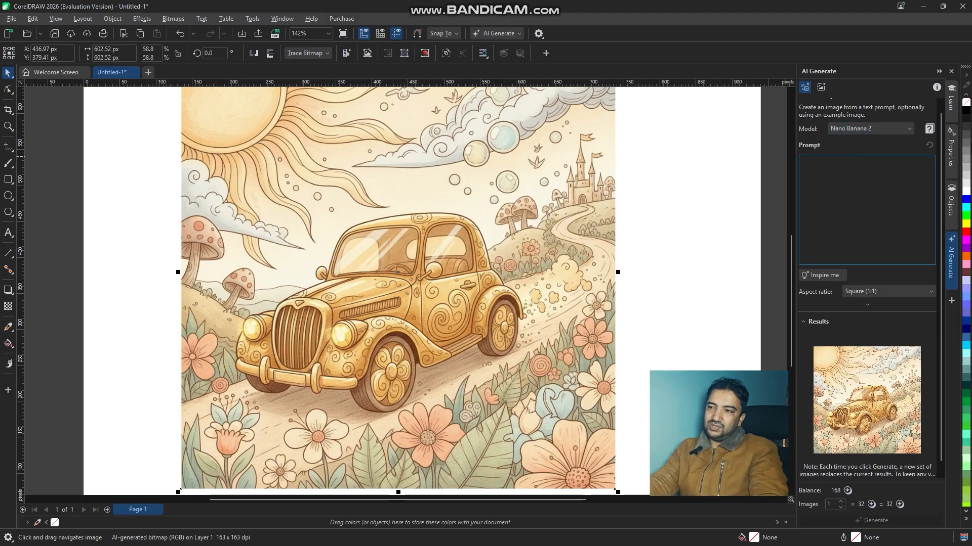
{"action": "type", "text": "cr"}
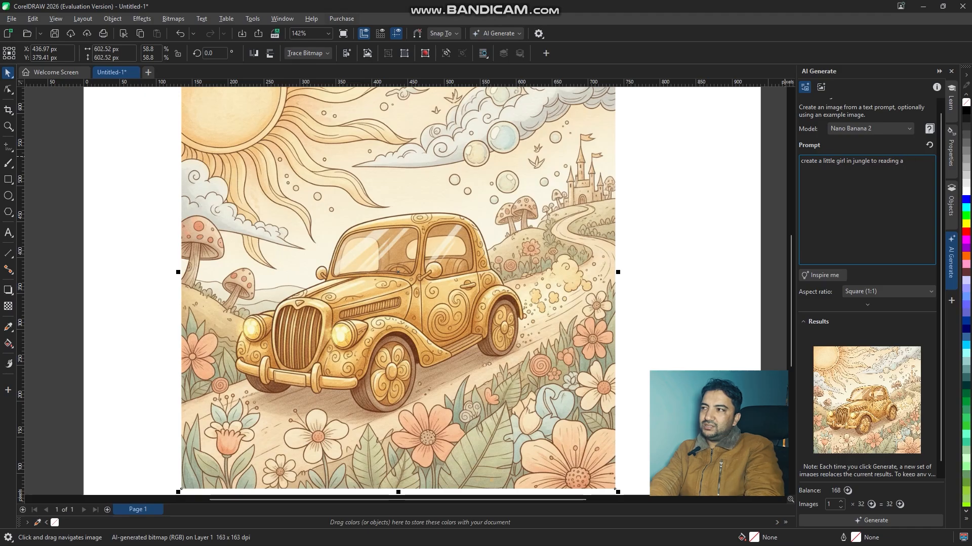
{"action": "type", "text": "book"}
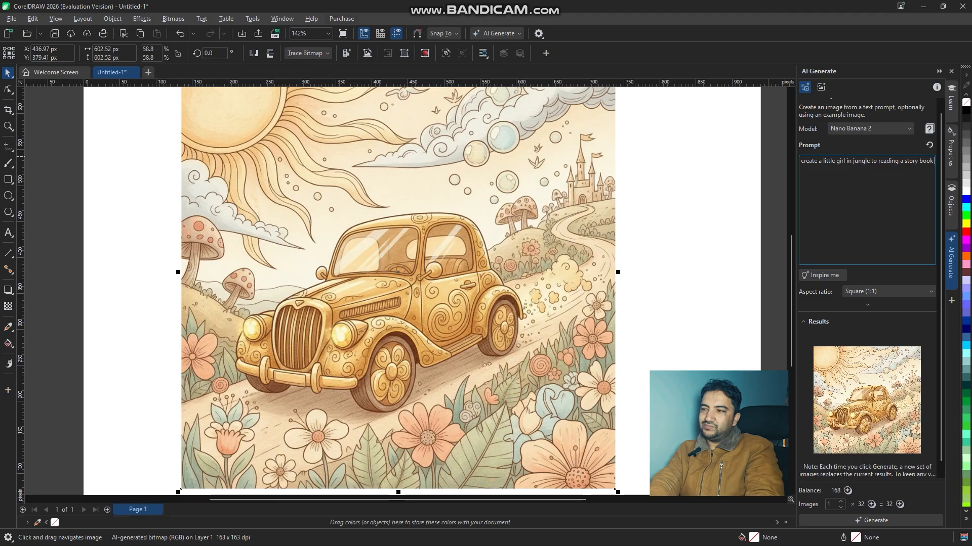
{"action": "type", "text": " with"}
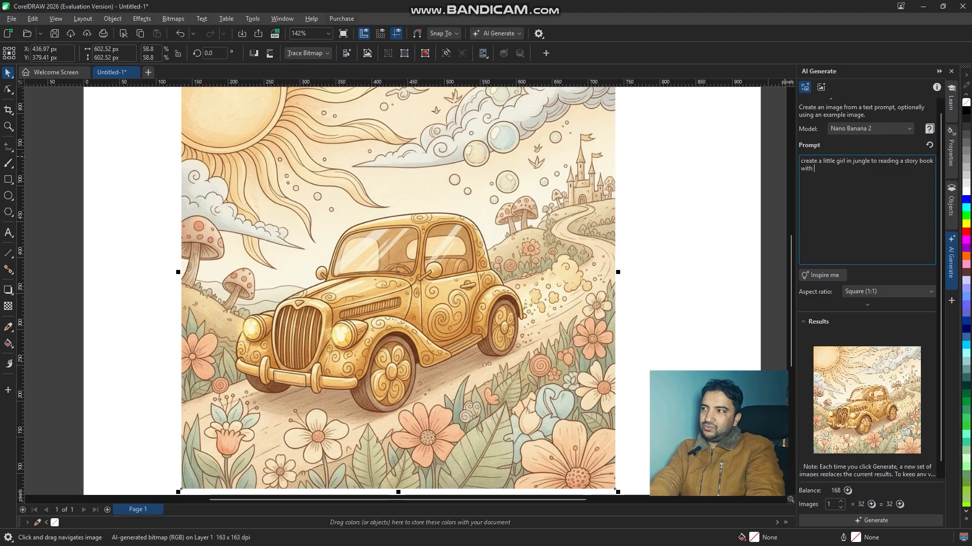
{"action": "type", "text": " cute"}
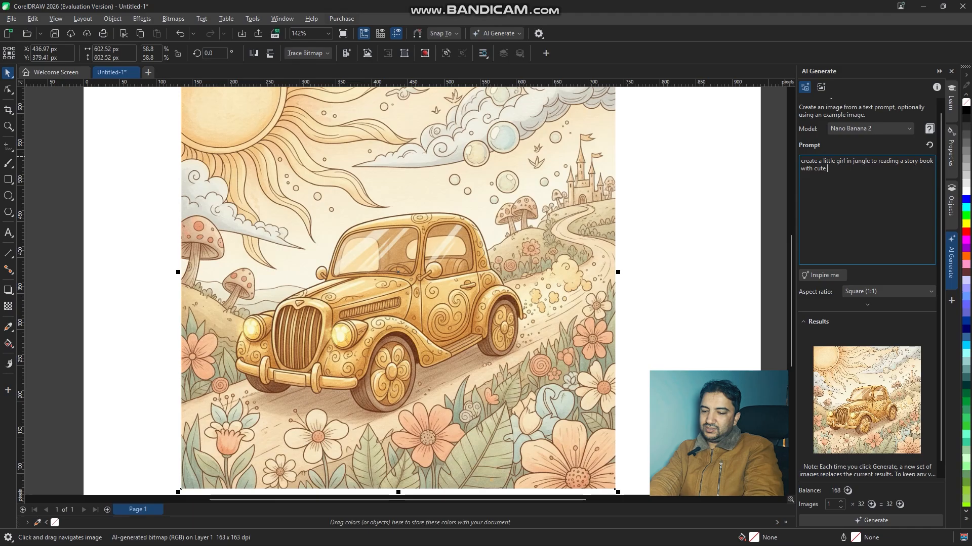
{"action": "type", "text": " deer."}
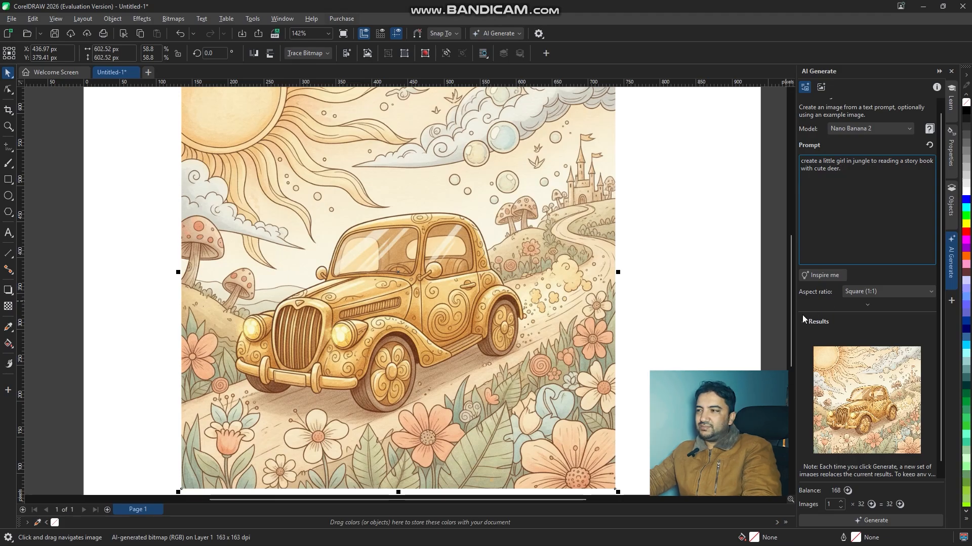
{"action": "scroll", "coordinate": [808, 300], "scroll_direction": "down", "scroll_amount": 1}
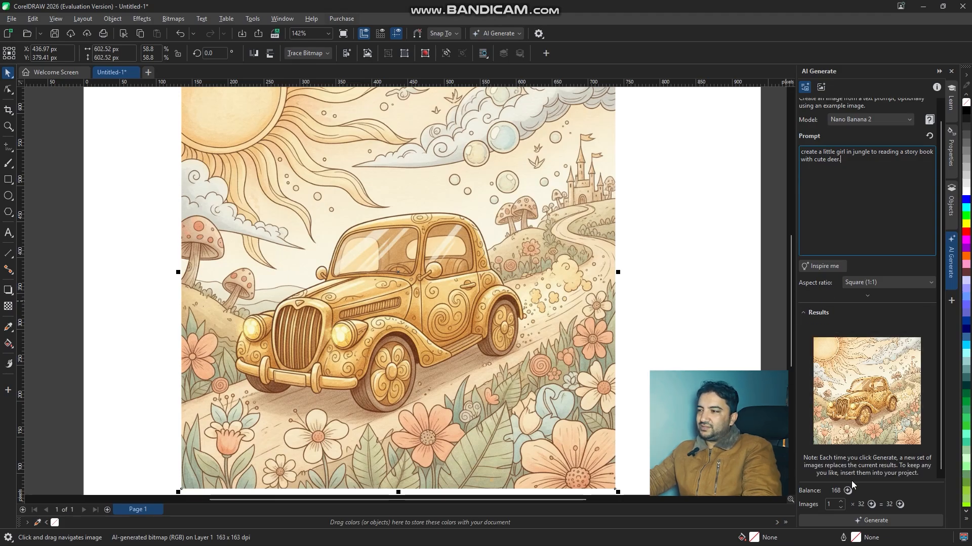
{"action": "left_click", "coordinate": [881, 519]}
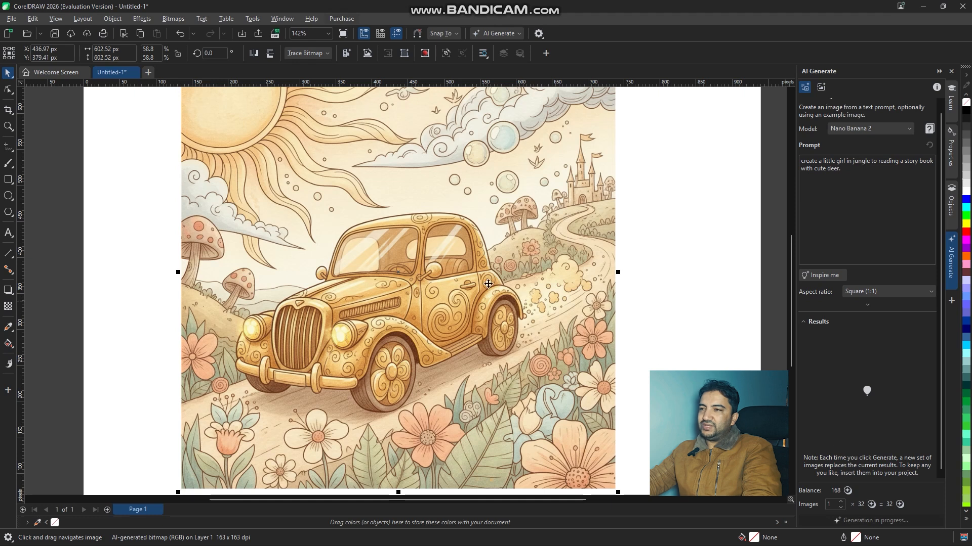
- Move the golden car image off the page onto the empty workspace to the left of it
{"action": "scroll", "coordinate": [447, 233], "scroll_direction": "down", "scroll_amount": 2}
{"action": "scroll", "coordinate": [447, 233], "scroll_direction": "down", "scroll_amount": 2}
{"action": "left_click_drag", "start_coordinate": [479, 206], "coordinate": [276, 193]}
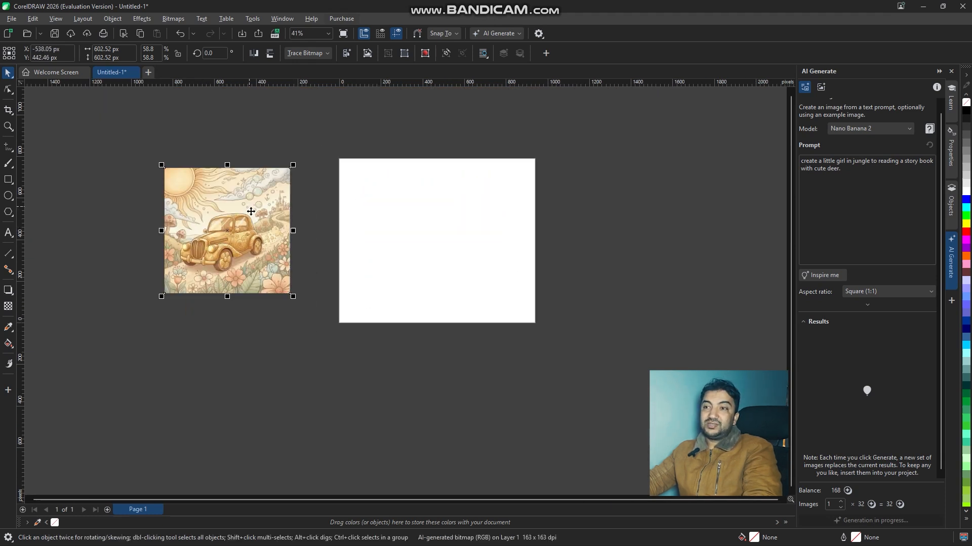
- Insert the generated image of the girl reading with the deer onto the page
{"action": "scroll", "coordinate": [247, 231], "scroll_direction": "up", "scroll_amount": 2}
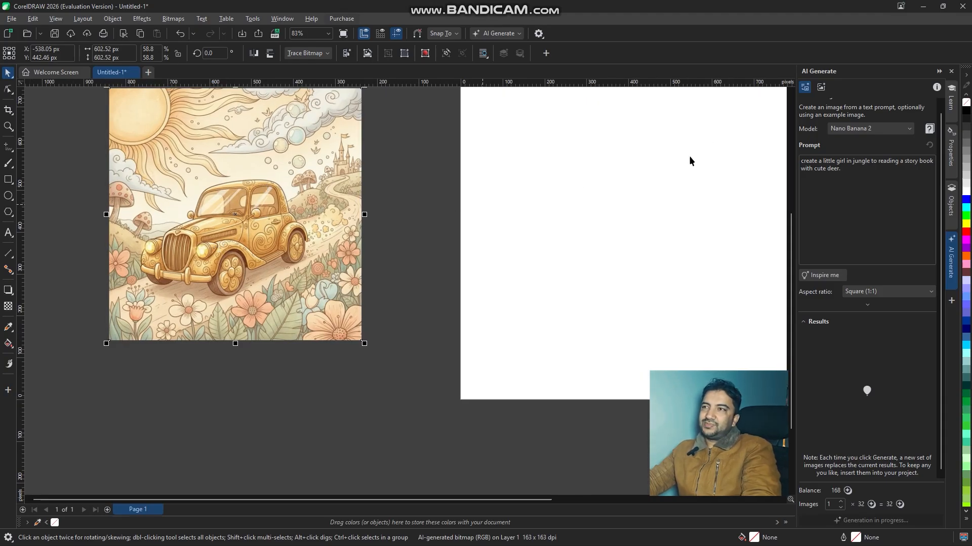
{"action": "key", "text": "h"}
{"action": "left_click_drag", "start_coordinate": [669, 156], "coordinate": [564, 176]}
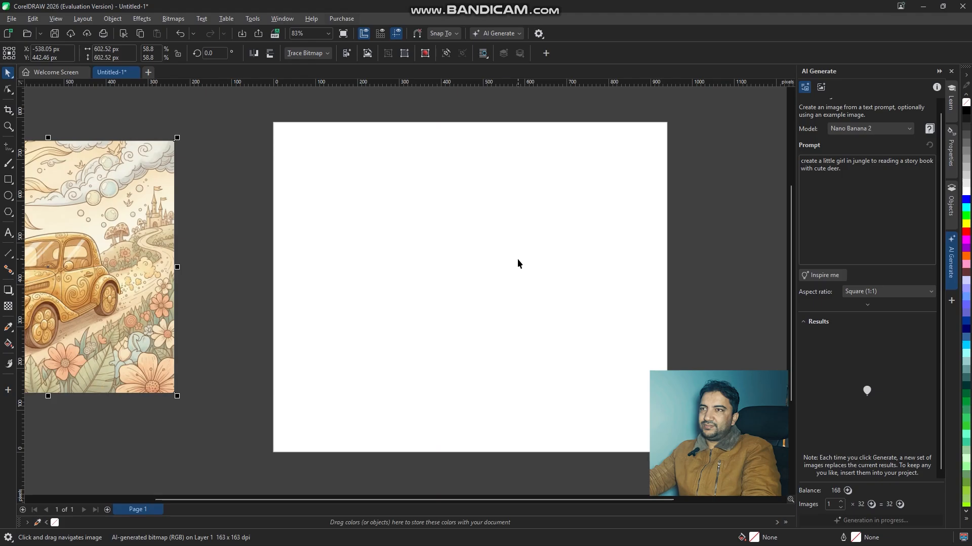
{"action": "scroll", "coordinate": [517, 259], "scroll_direction": "down", "scroll_amount": 2}
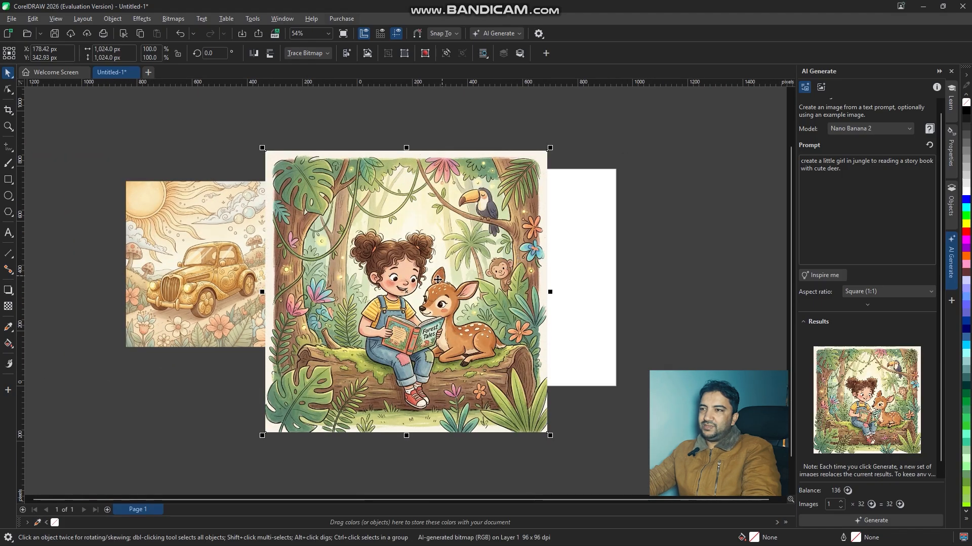
{"action": "scroll", "coordinate": [470, 273], "scroll_direction": "up", "scroll_amount": 1}
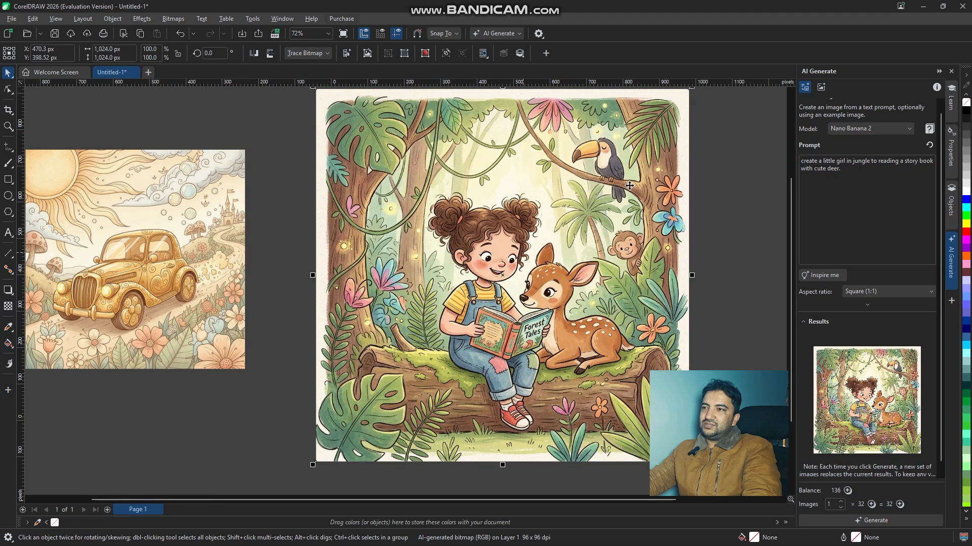
- Scale the girl-and-deer image proportionally to about 633 × 633 px and place it near the middle of the page
{"action": "left_click_drag", "start_coordinate": [640, 177], "coordinate": [628, 211]}
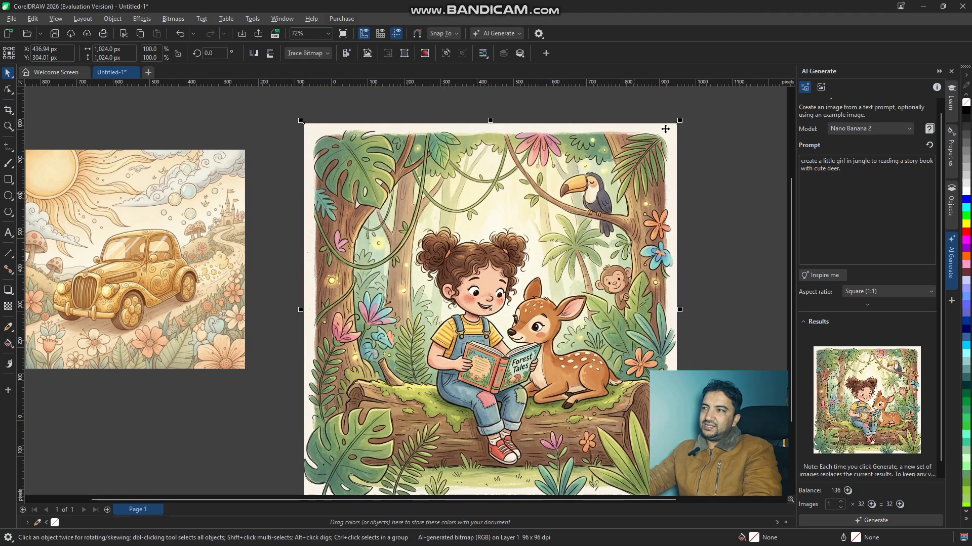
{"action": "left_click_drag", "start_coordinate": [678, 121], "coordinate": [554, 286]}
{"action": "left_click_drag", "start_coordinate": [482, 337], "coordinate": [559, 240]}
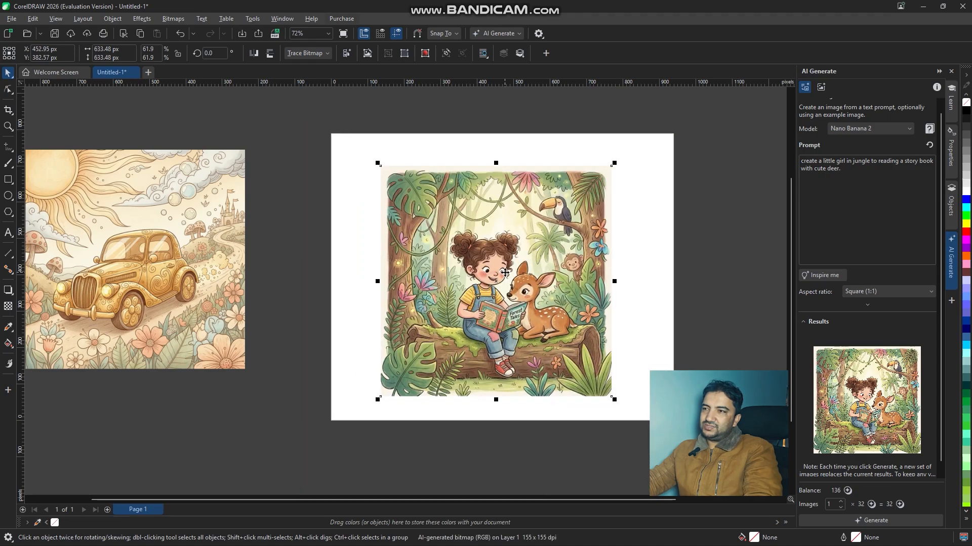
- Replace the image prompt with an automatically suggested idea using Inspire me
{"action": "scroll", "coordinate": [508, 270], "scroll_direction": "up", "scroll_amount": 3}
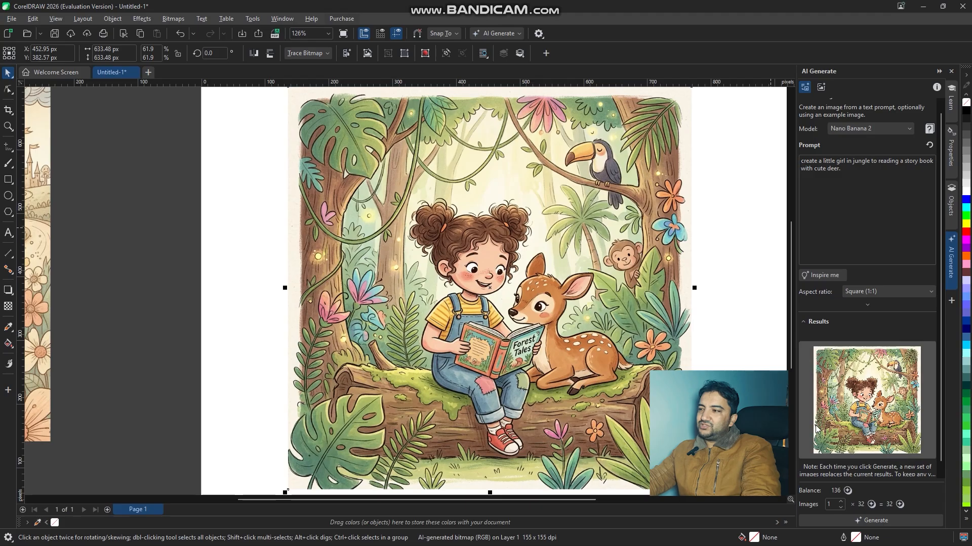
{"action": "scroll", "coordinate": [797, 329], "scroll_direction": "down", "scroll_amount": 1}
{"action": "scroll", "coordinate": [815, 292], "scroll_direction": "up", "scroll_amount": 1}
{"action": "scroll", "coordinate": [814, 299], "scroll_direction": "down", "scroll_amount": 1}
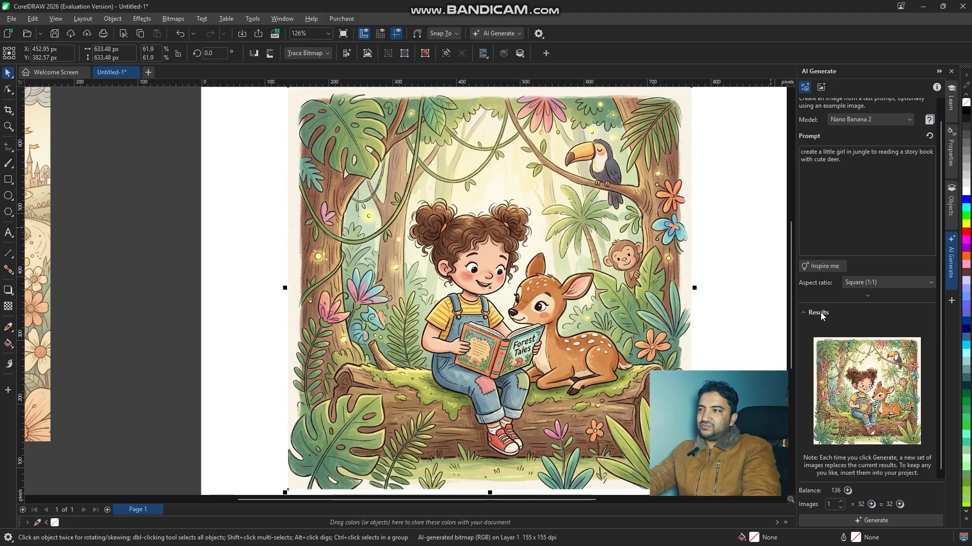
{"action": "left_click", "coordinate": [821, 266]}
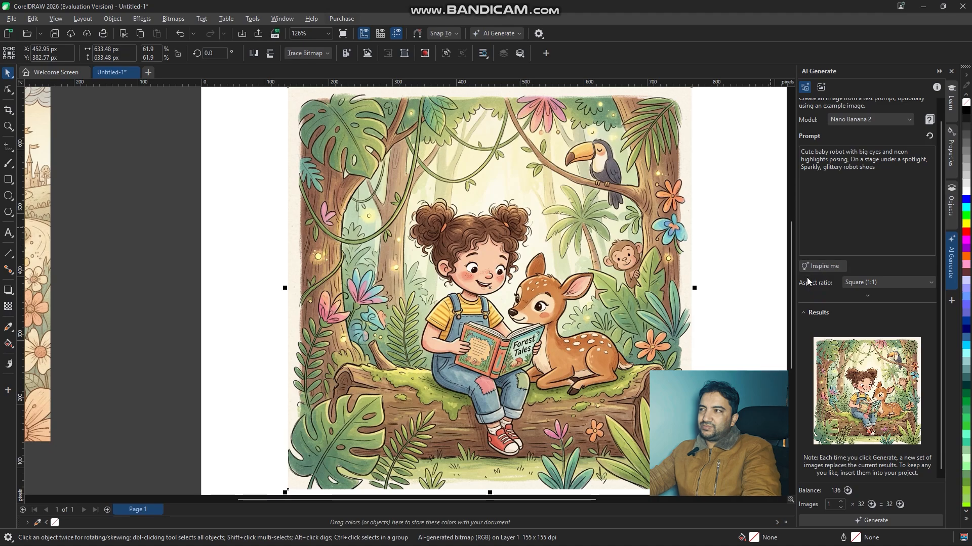
{"action": "scroll", "coordinate": [809, 281], "scroll_direction": "up", "scroll_amount": 1}
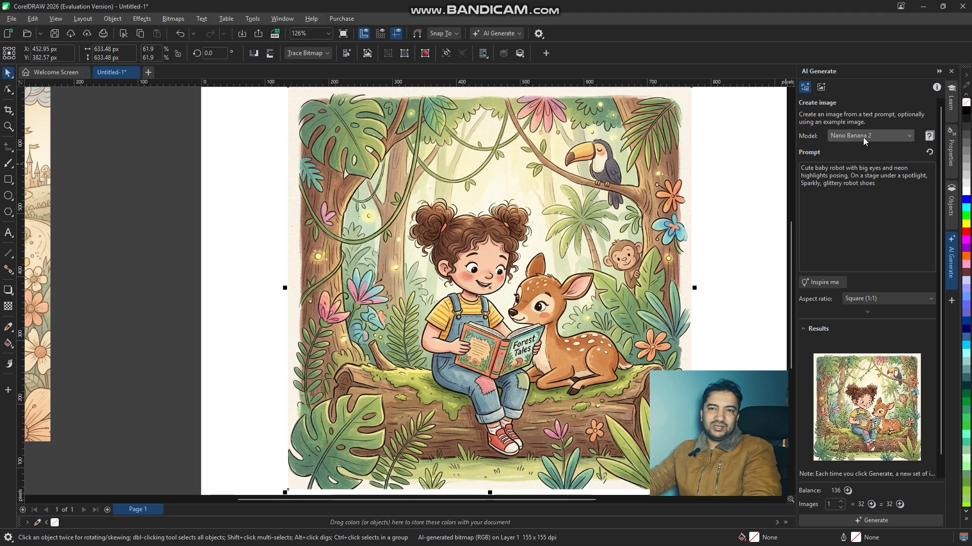
{"action": "scroll", "coordinate": [812, 314], "scroll_direction": "down", "scroll_amount": 1}
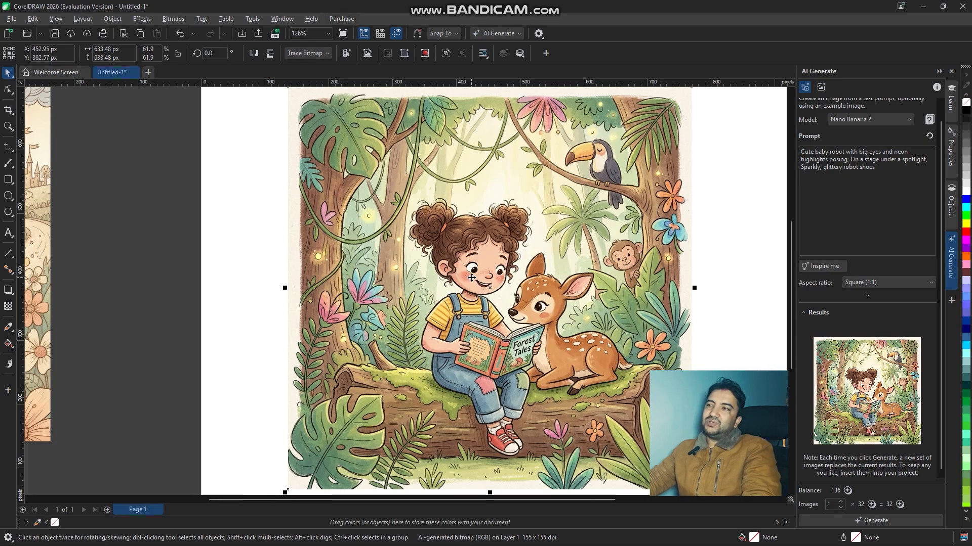
- Try vectorizing the girl-and-deer image with Quick Trace, and undo the trace
{"action": "scroll", "coordinate": [472, 278], "scroll_direction": "down", "scroll_amount": 2}
{"action": "scroll", "coordinate": [473, 279], "scroll_direction": "up", "scroll_amount": 3}
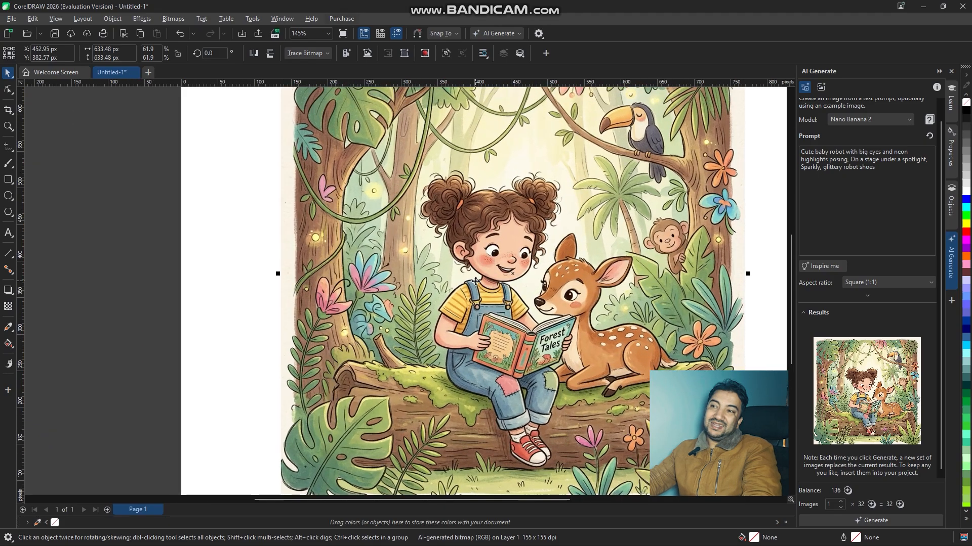
{"action": "scroll", "coordinate": [476, 281], "scroll_direction": "down", "scroll_amount": 3}
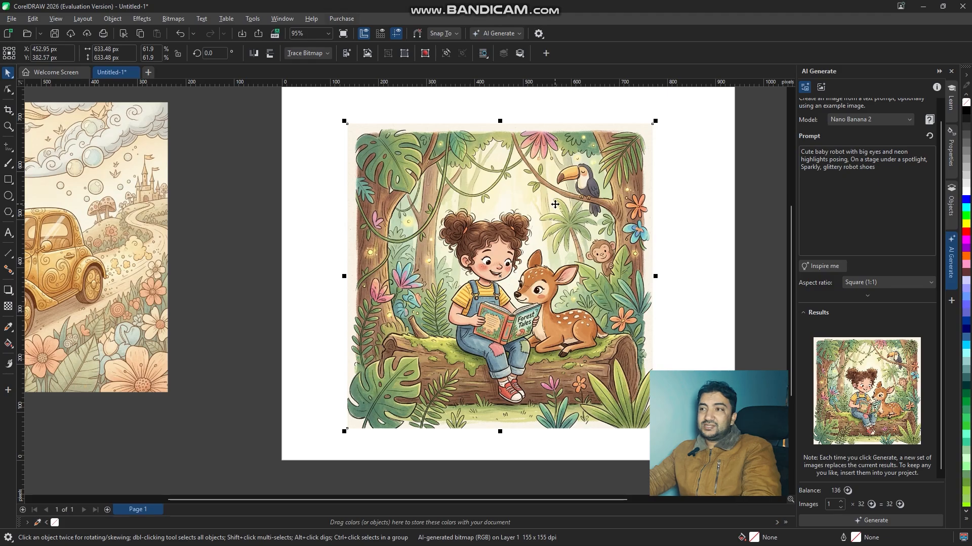
{"action": "left_click", "coordinate": [141, 21]}
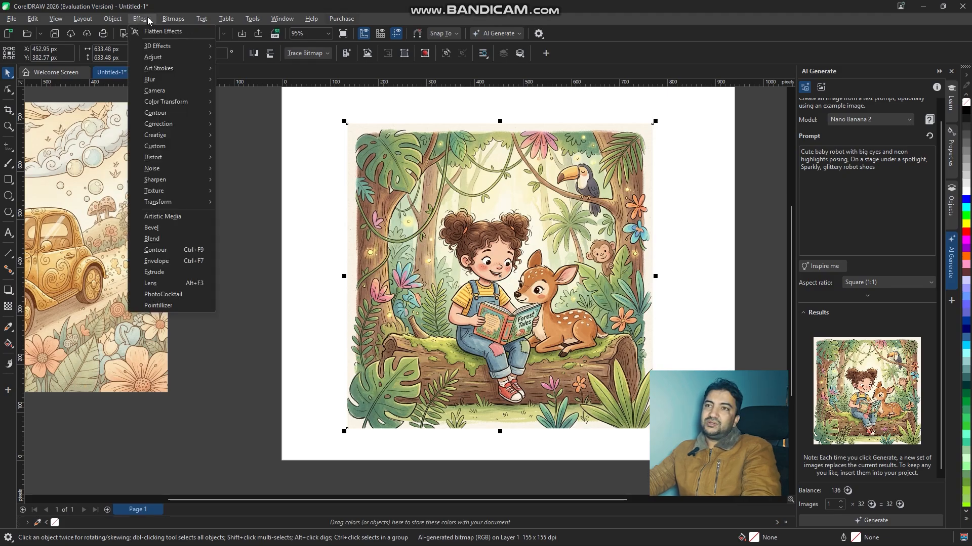
{"action": "mouse_move", "coordinate": [117, 20]}
{"action": "mouse_move", "coordinate": [173, 19]}
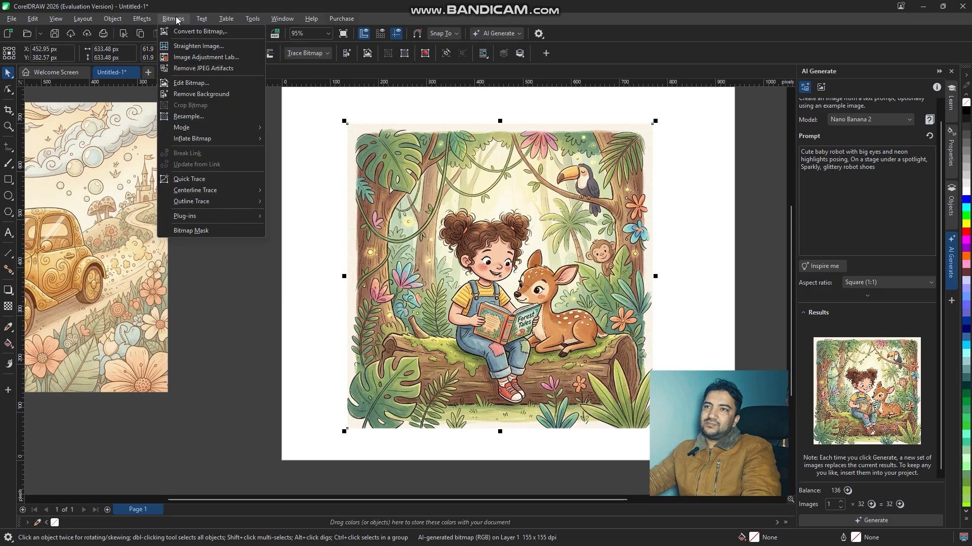
{"action": "left_click", "coordinate": [211, 178]}
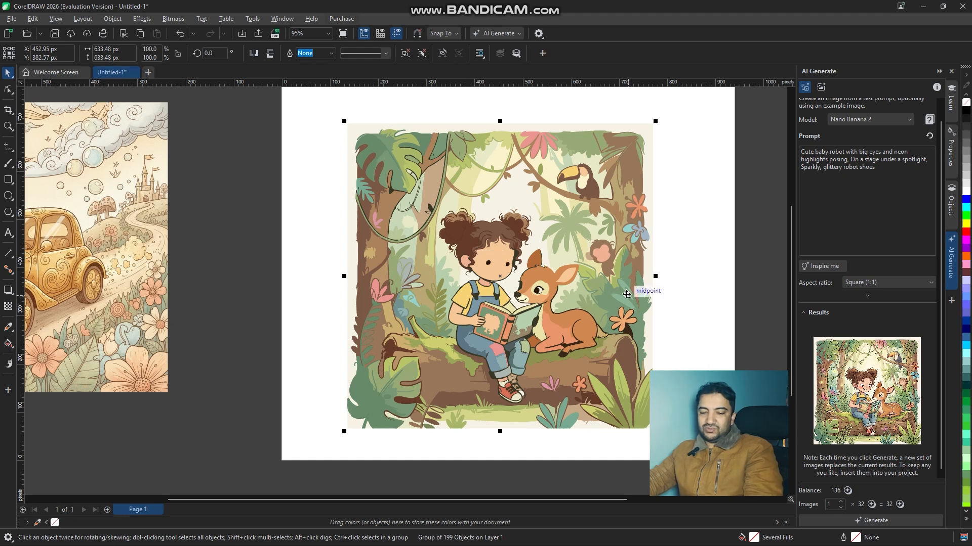
{"action": "key", "text": "ctrl+z"}
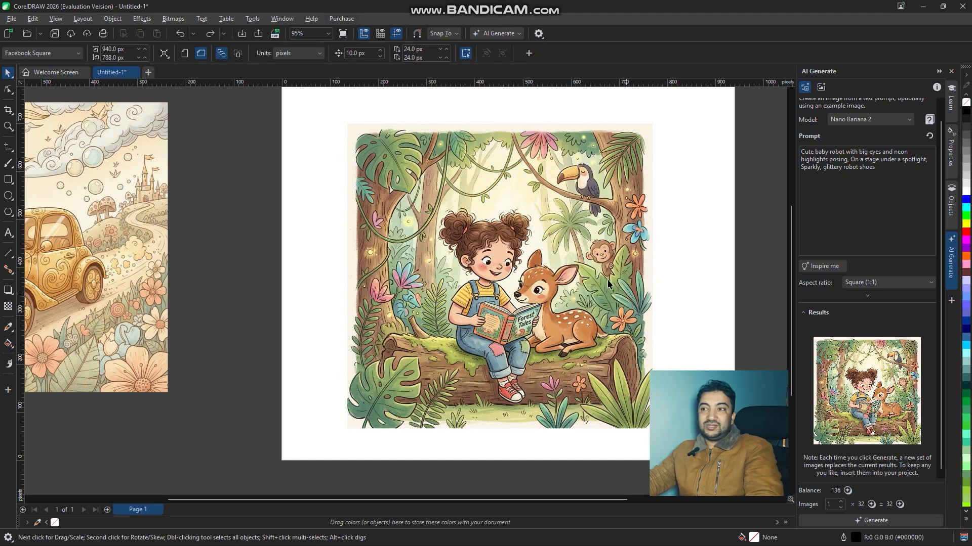
- Select the girl-and-deer image and start an Outline Trace with the High Quality Image preset
{"action": "left_click", "coordinate": [173, 19]}
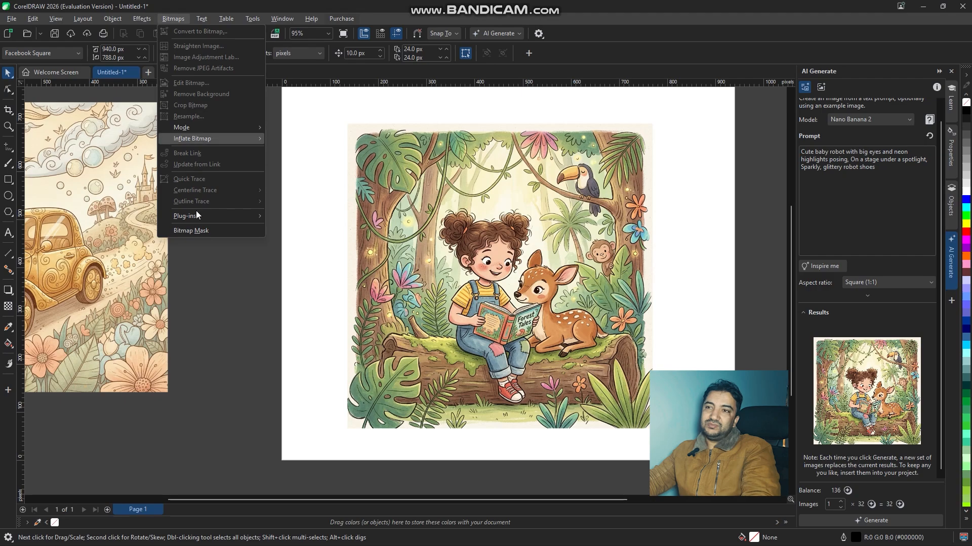
{"action": "left_click", "coordinate": [487, 194]}
{"action": "left_click", "coordinate": [163, 20]}
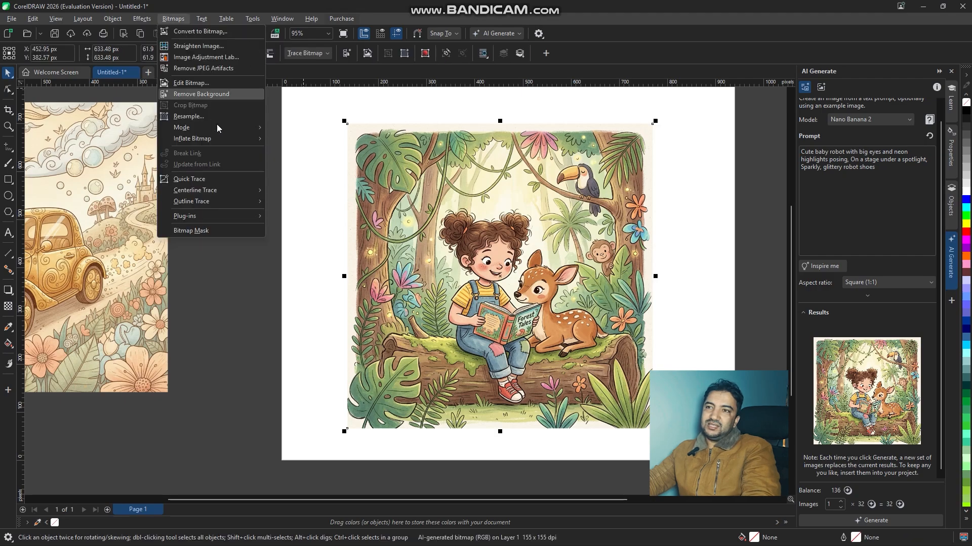
{"action": "mouse_move", "coordinate": [214, 201]}
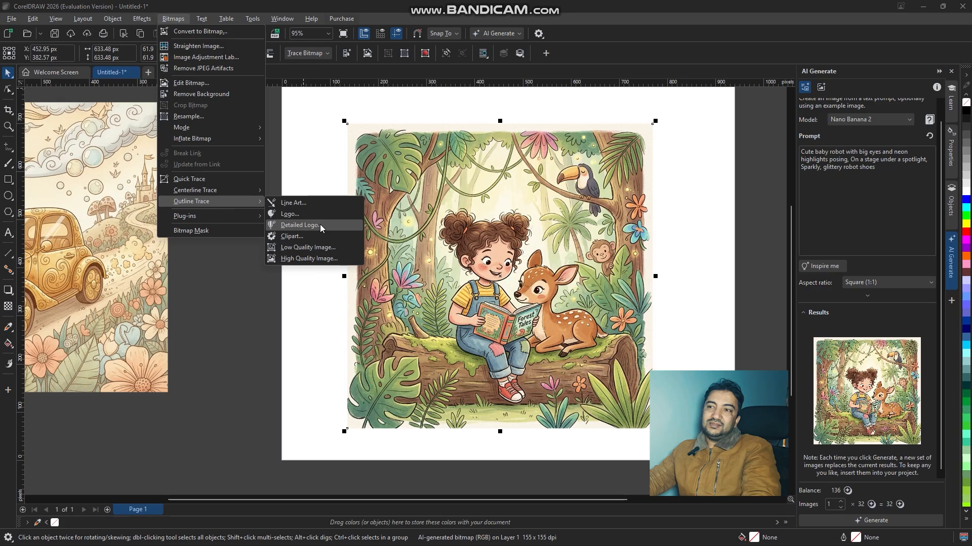
{"action": "left_click", "coordinate": [309, 259]}
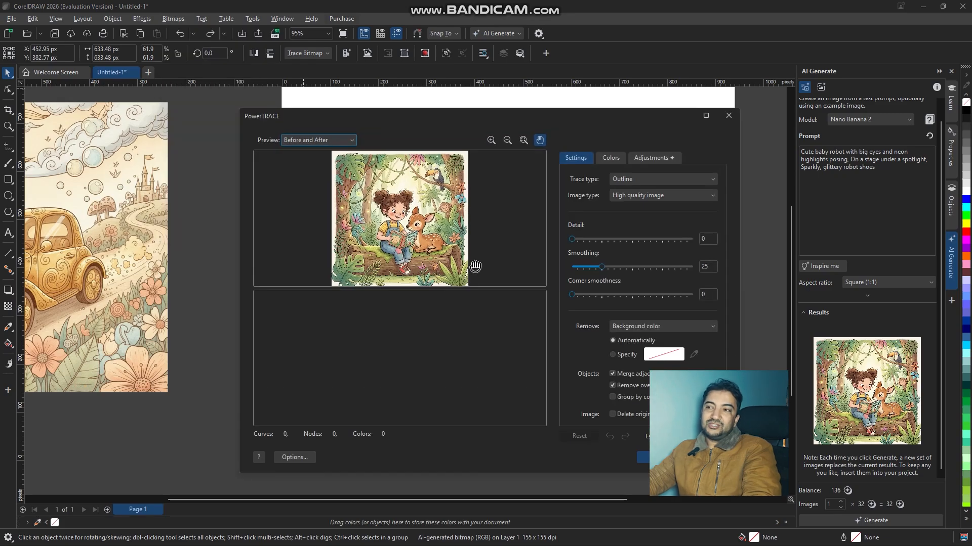